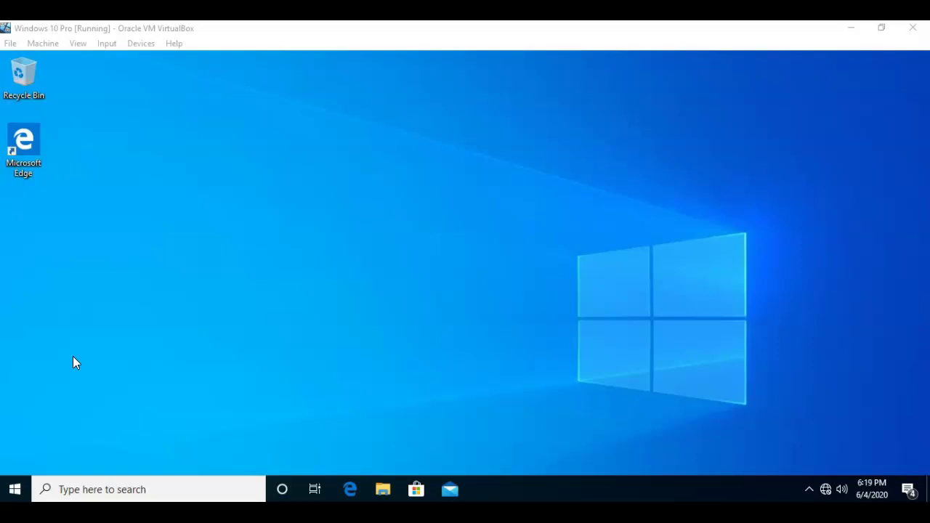
Open the Properties of Storage space (E:) from This PC in File Explorer.
{"action": "left_click", "coordinate": [382, 491]}
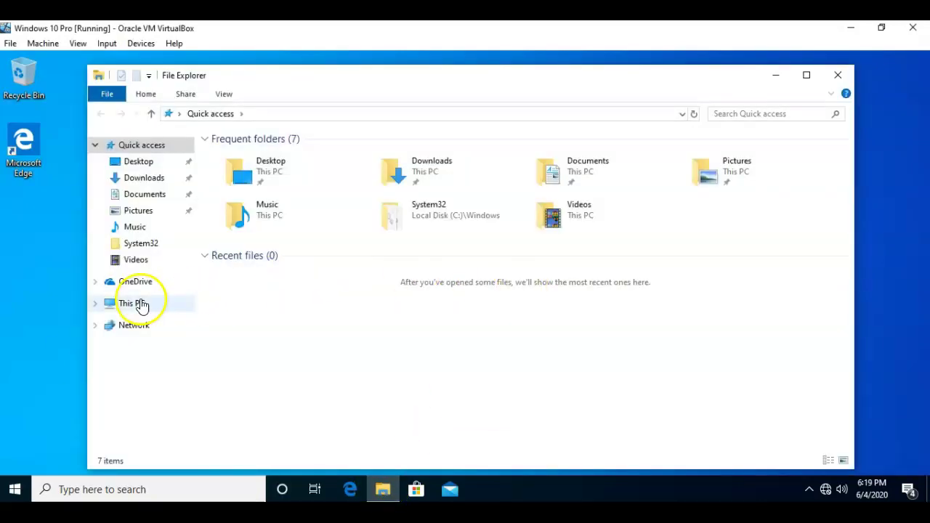
{"action": "left_click", "coordinate": [140, 309]}
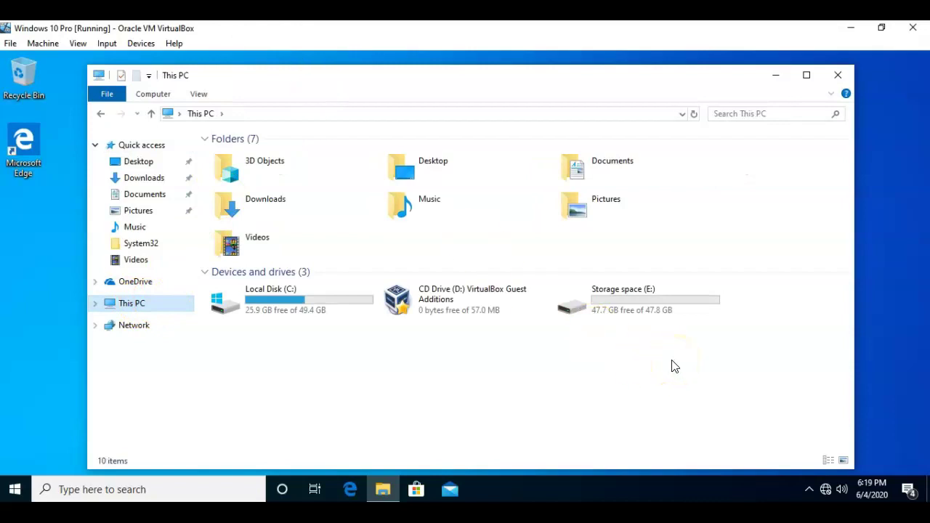
{"action": "right_click", "coordinate": [638, 306]}
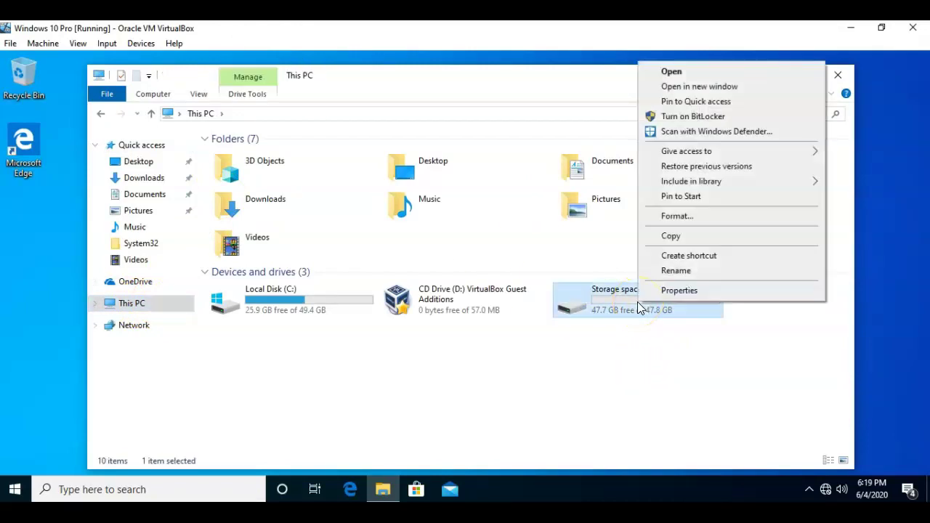
{"action": "left_click", "coordinate": [678, 290]}
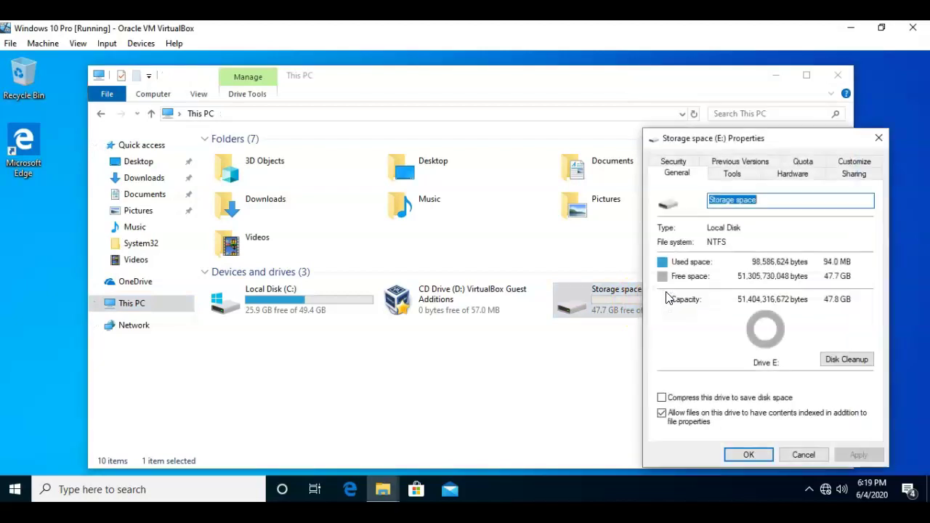
Run the Tools error check on E:, cancel it as no scan is needed, and close the windows.
{"action": "left_click", "coordinate": [733, 175]}
{"action": "left_click", "coordinate": [754, 319]}
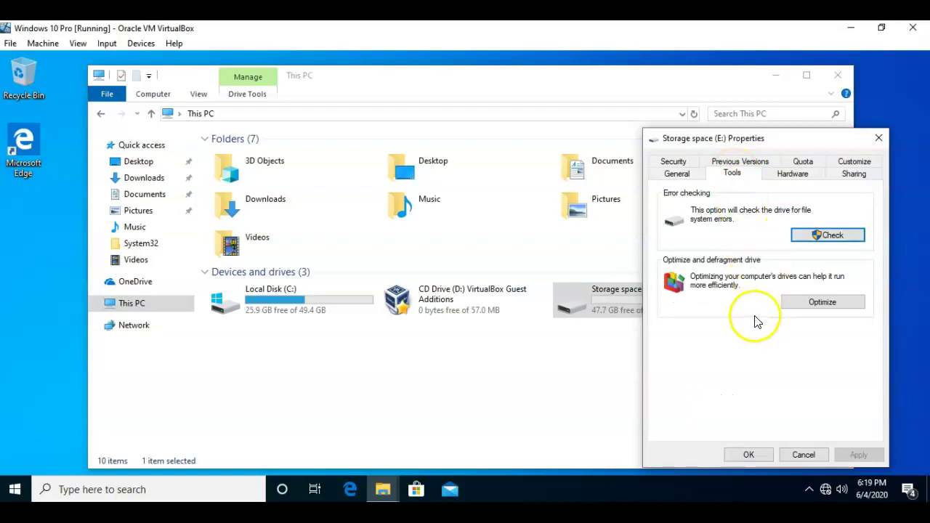
{"action": "left_click", "coordinate": [816, 237]}
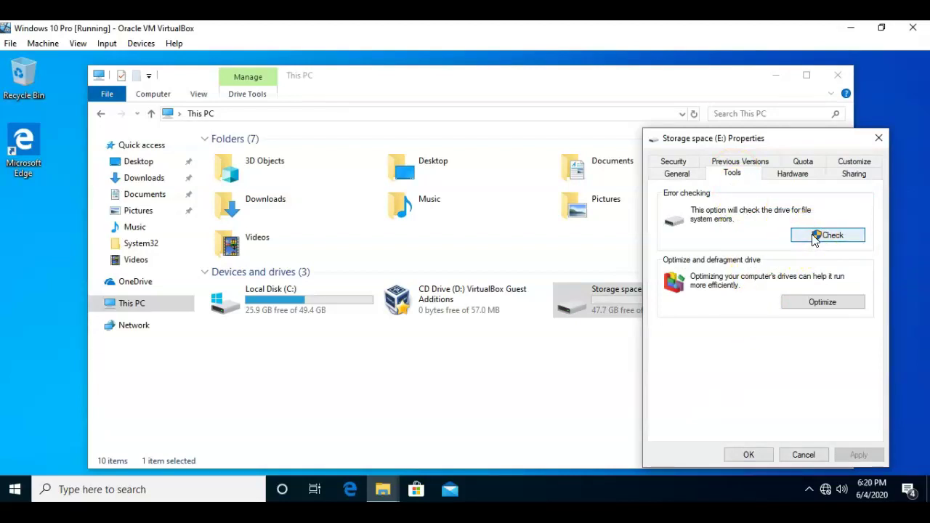
{"action": "left_click", "coordinate": [827, 236]}
{"action": "left_click", "coordinate": [730, 362]}
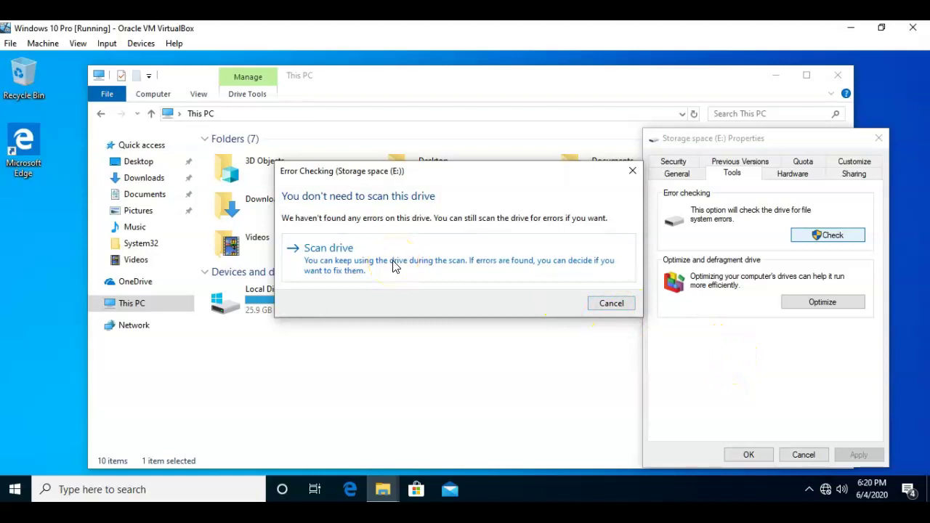
{"action": "left_click", "coordinate": [607, 305]}
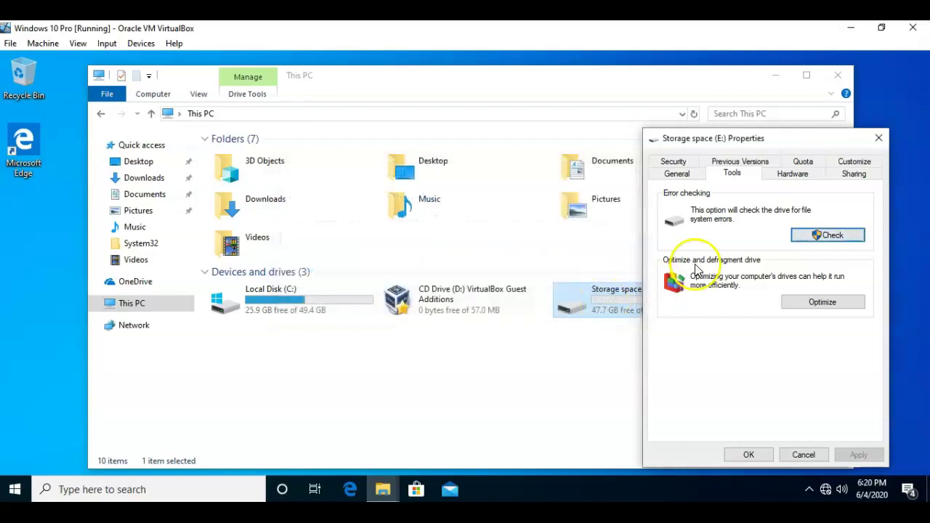
{"action": "left_click", "coordinate": [880, 139]}
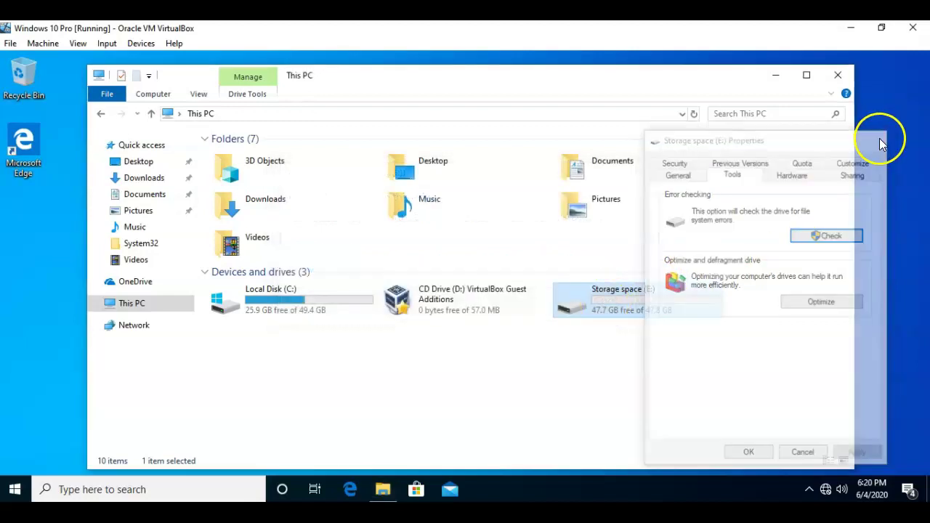
{"action": "left_click", "coordinate": [837, 74]}
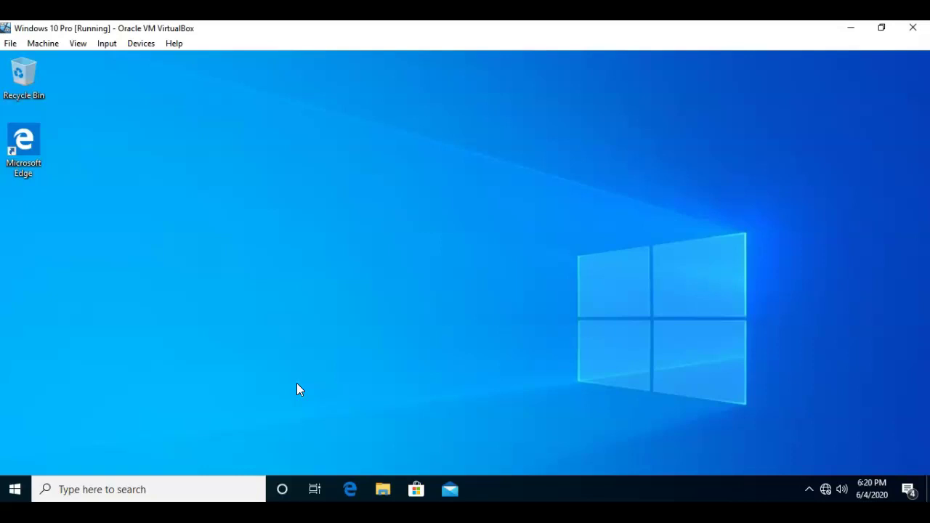
{"action": "key", "text": "super+x"}
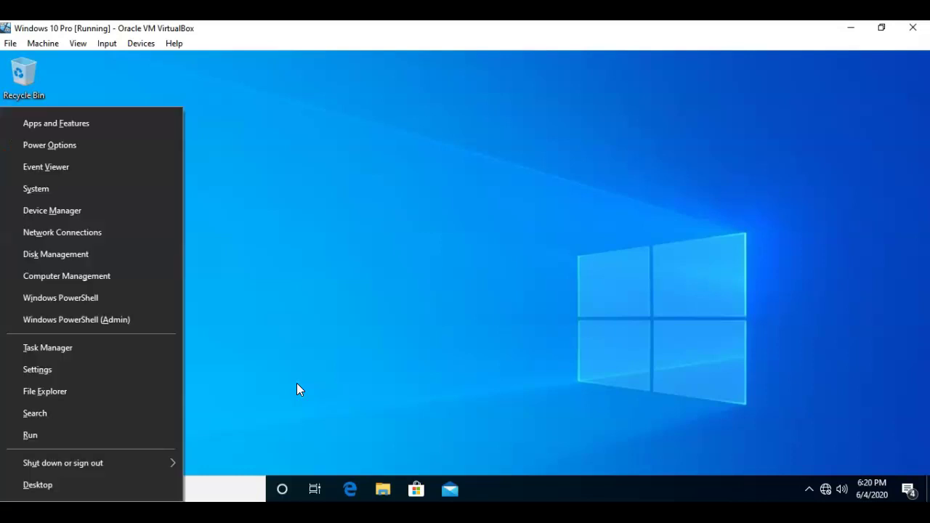
{"action": "left_click", "coordinate": [70, 254]}
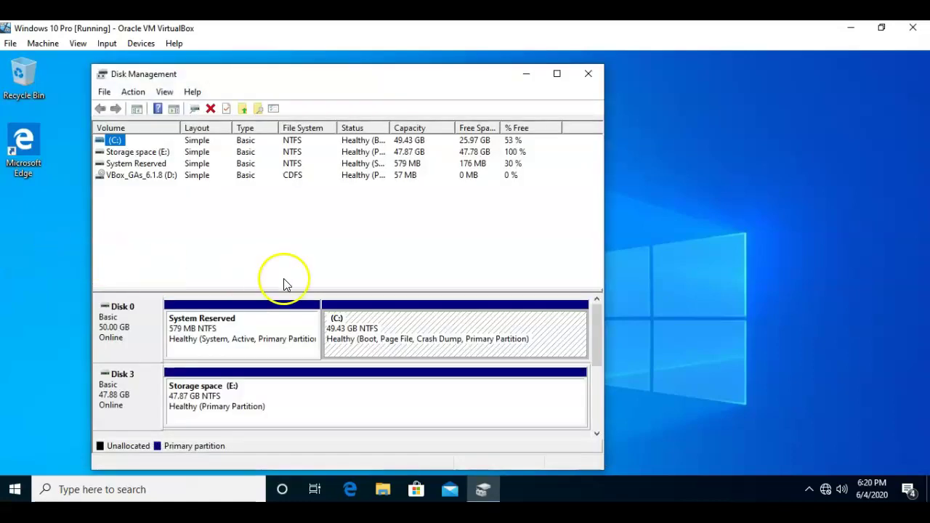
{"action": "right_click", "coordinate": [339, 399]}
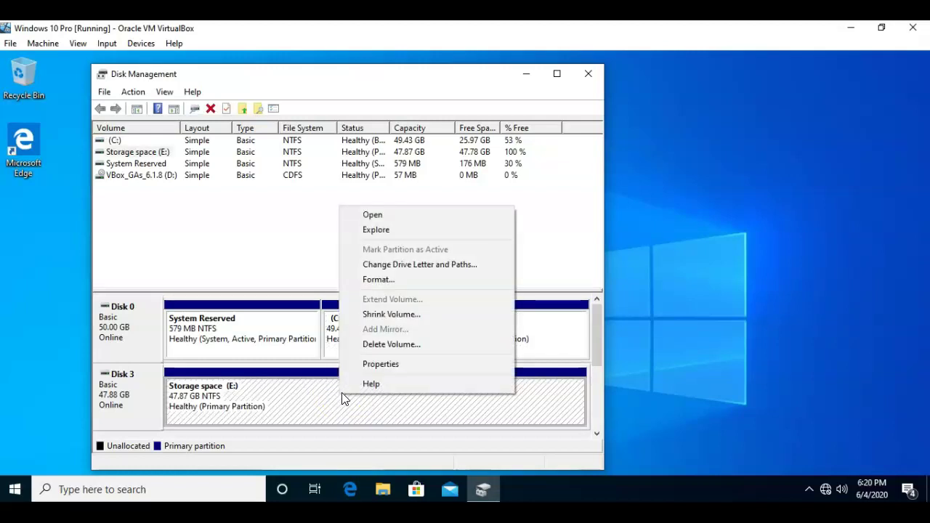
{"action": "left_click", "coordinate": [383, 364]}
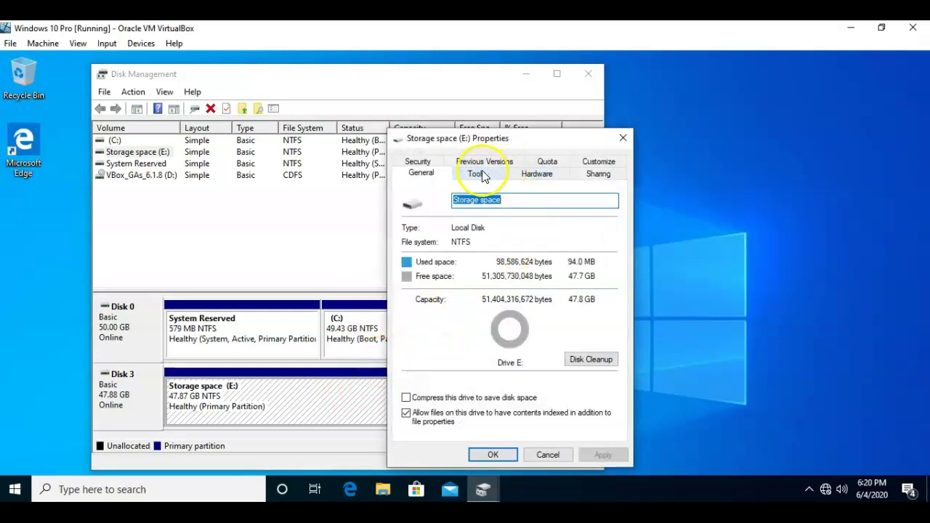
{"action": "left_click", "coordinate": [476, 173]}
{"action": "left_click", "coordinate": [568, 236]}
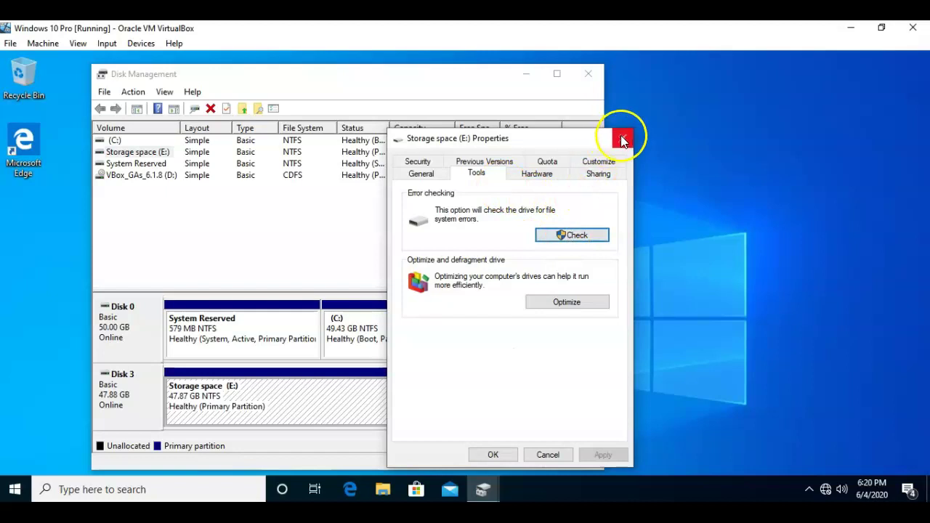
{"action": "left_click", "coordinate": [623, 138]}
{"action": "left_click", "coordinate": [589, 74]}
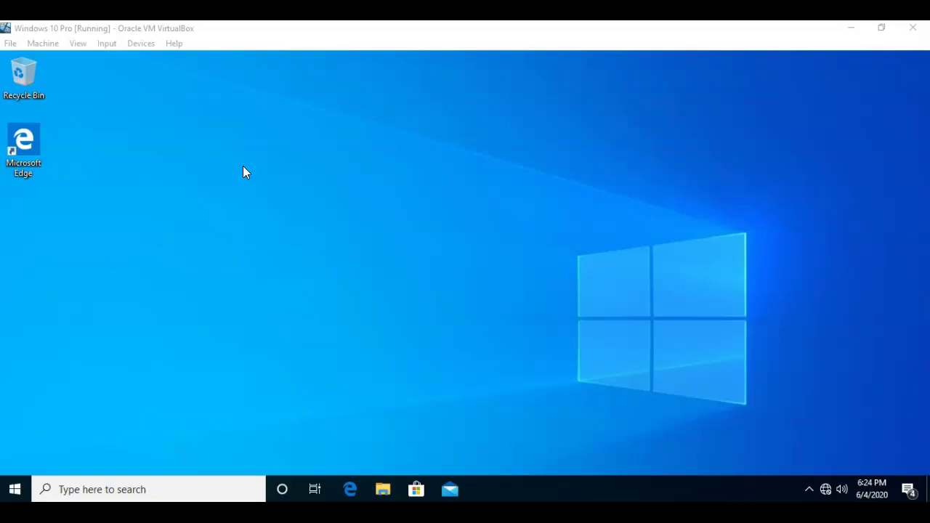
Search for cmd and launch Command Prompt as administrator, approving the UAC prompt.
{"action": "left_click", "coordinate": [75, 485]}
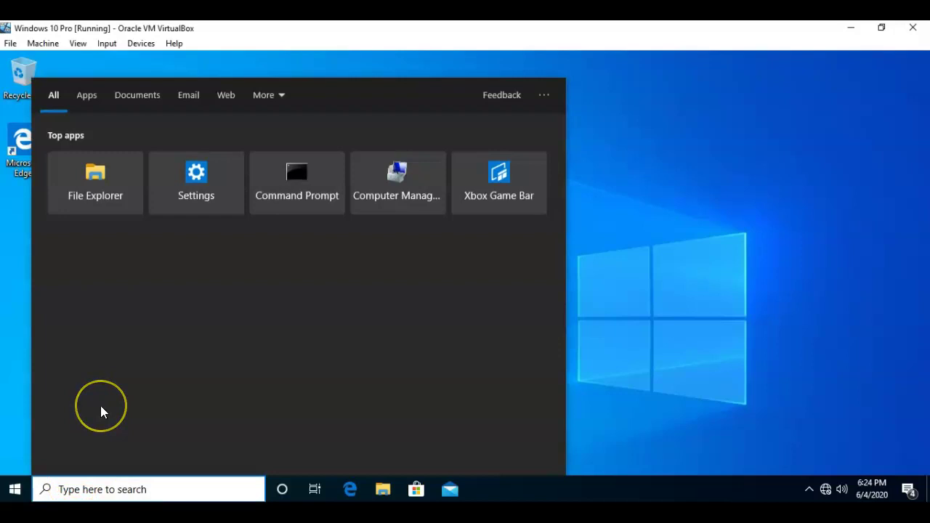
{"action": "type", "text": "cmd"}
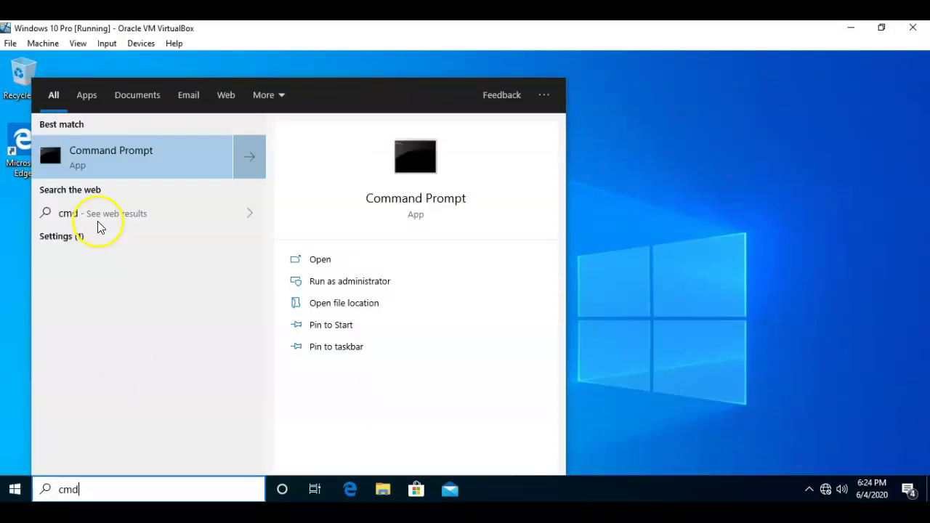
{"action": "right_click", "coordinate": [169, 156]}
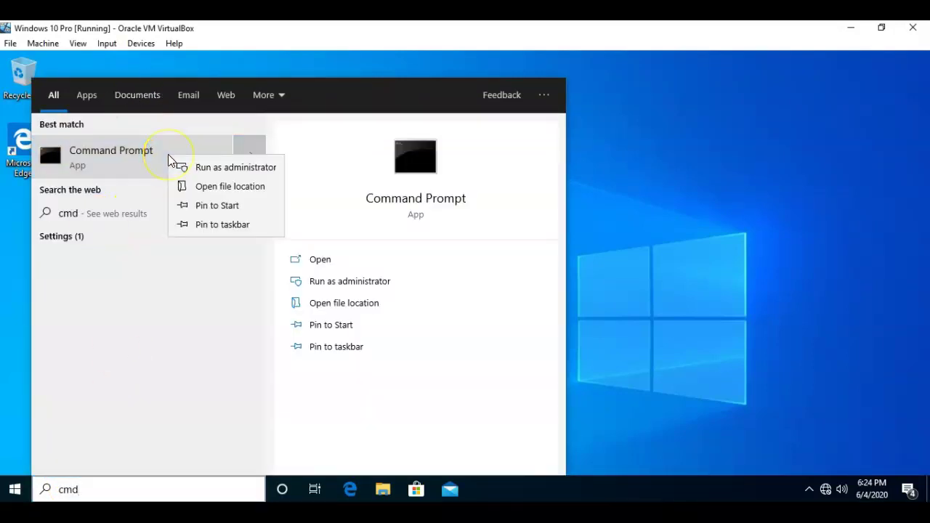
{"action": "left_click", "coordinate": [213, 169]}
{"action": "key", "text": "alt+y"}
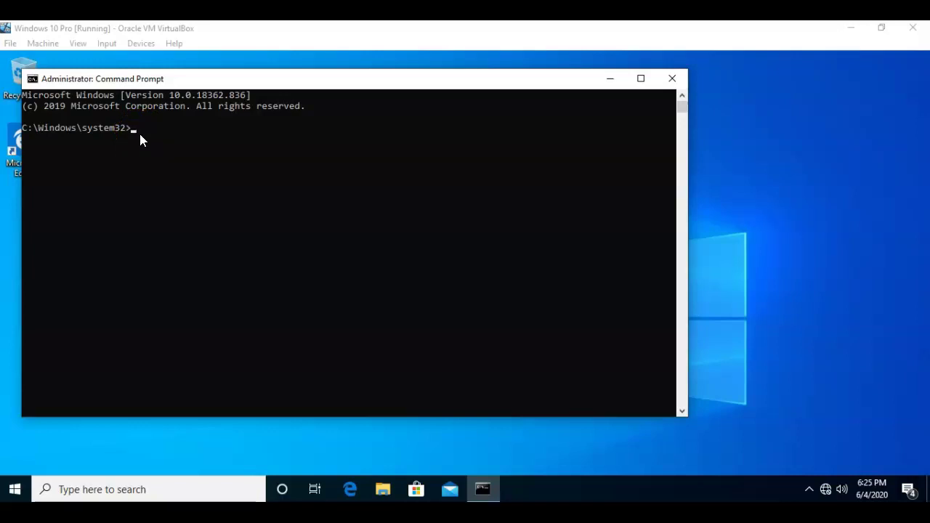
Run chkdsk /f on the current drive in the admin console.
{"action": "left_click", "coordinate": [141, 129]}
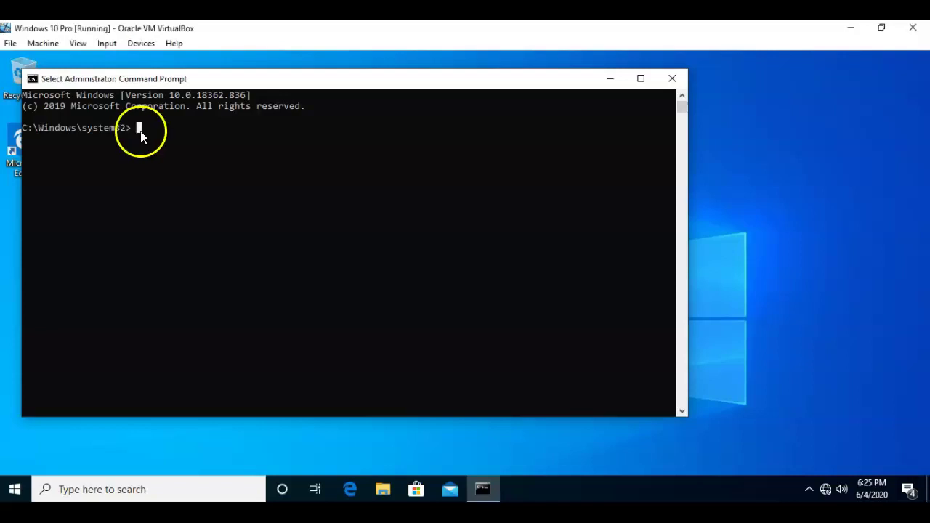
{"action": "type", "text": "chkdsk /f"}
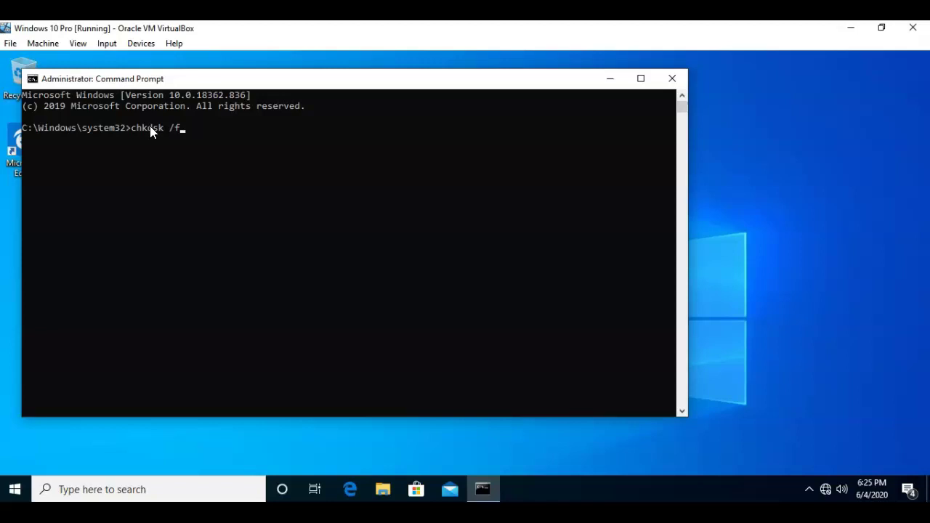
{"action": "key", "text": "Return"}
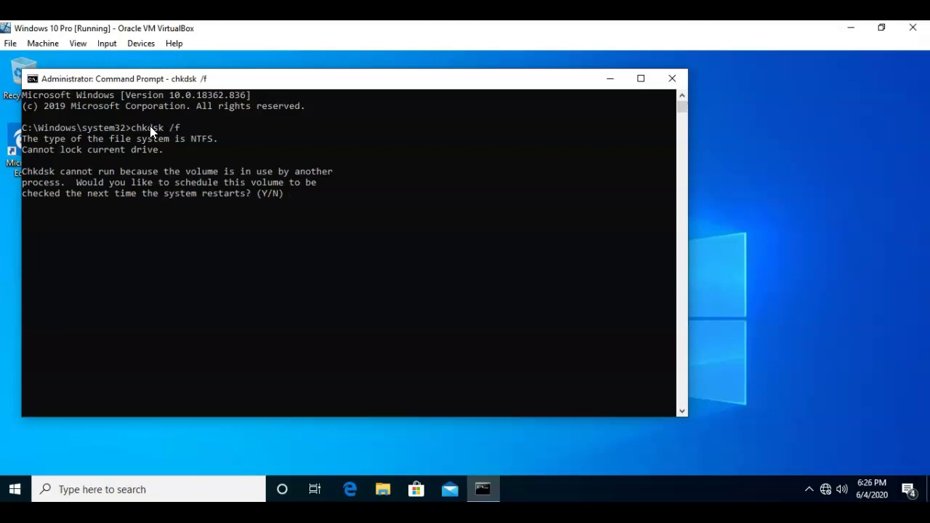
Decline the restart-time check with n, then run chkdsk e: /f, which finds no problems.
{"action": "type", "text": "n"}
{"action": "key", "text": "Return"}
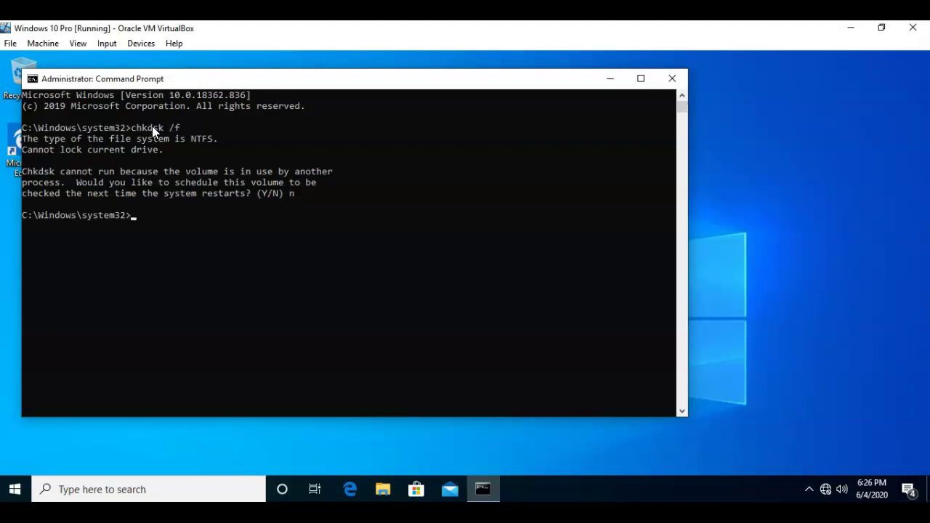
{"action": "key", "text": "Up"}
{"action": "key", "text": "BackSpace"}
{"action": "key", "text": "BackSpace"}
{"action": "type", "text": "e: /f"}
{"action": "key", "text": "Return"}
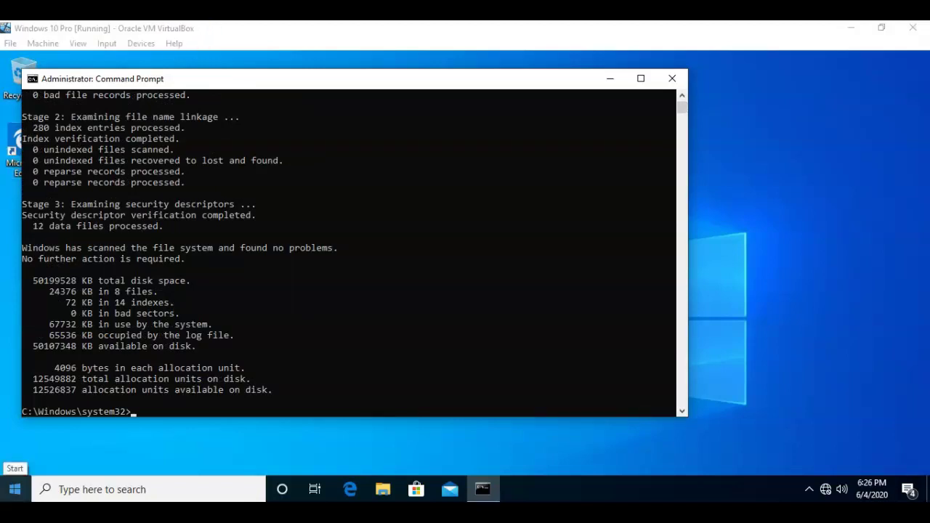
{"action": "left_click", "coordinate": [28, 478]}
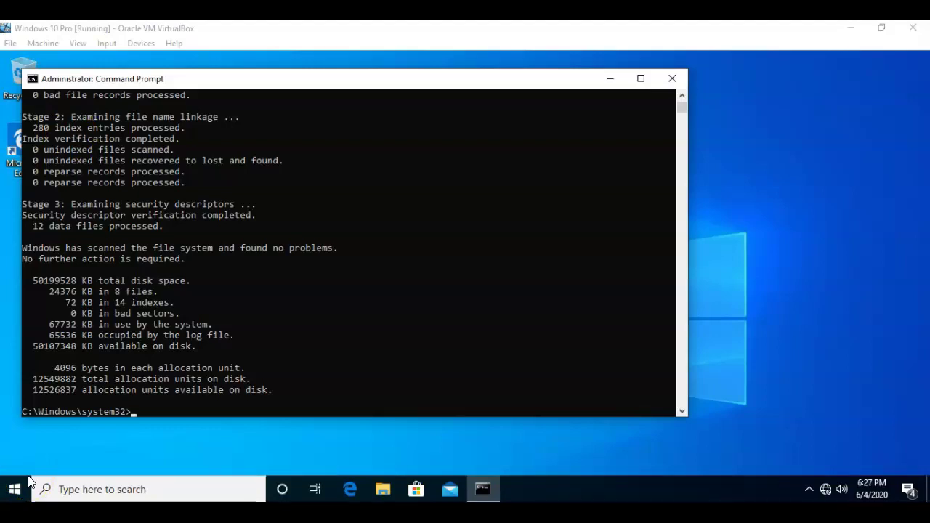